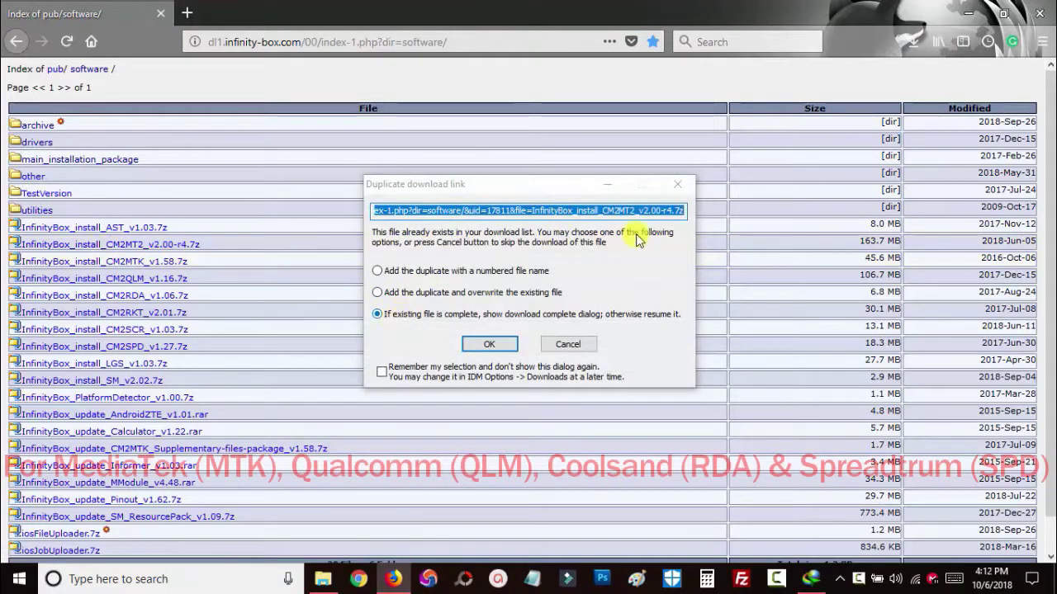
Step: Dismiss the duplicate download prompt, and switch from the browser to the Compressed downloads folder in File Explorer
left_click(678, 185)
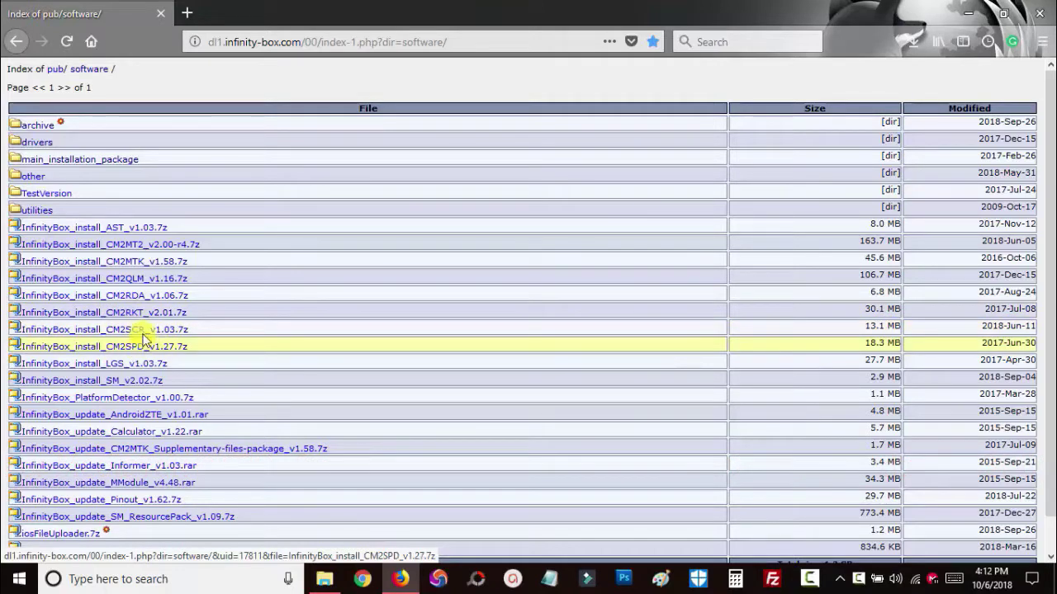
left_click(969, 13)
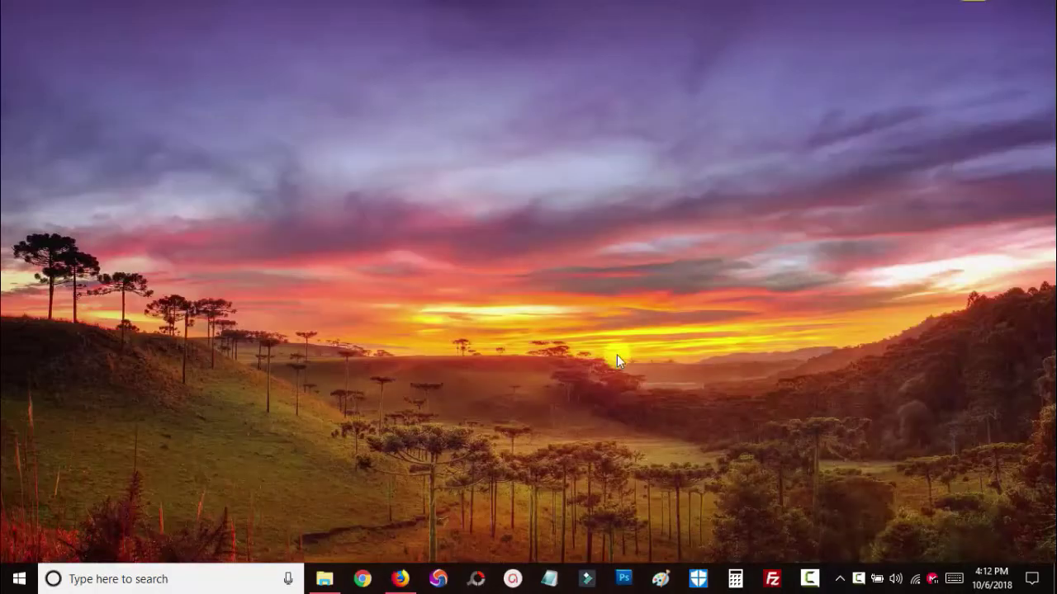
left_click(324, 579)
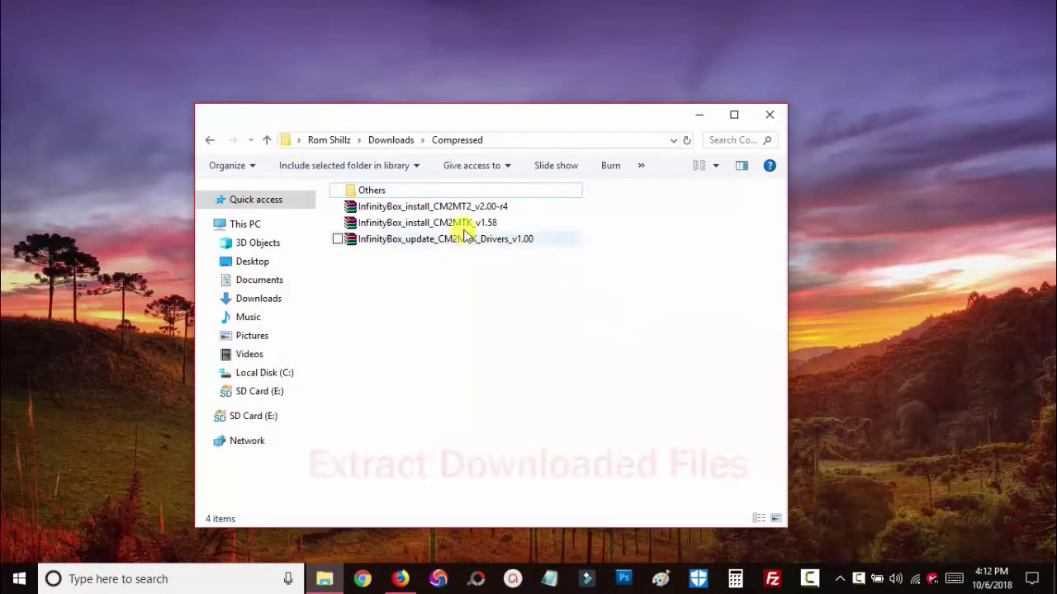
Step: Extract the InfinityBox_install_CM2MTK_v1.58 archive into its own folder of the same name
left_click(455, 209)
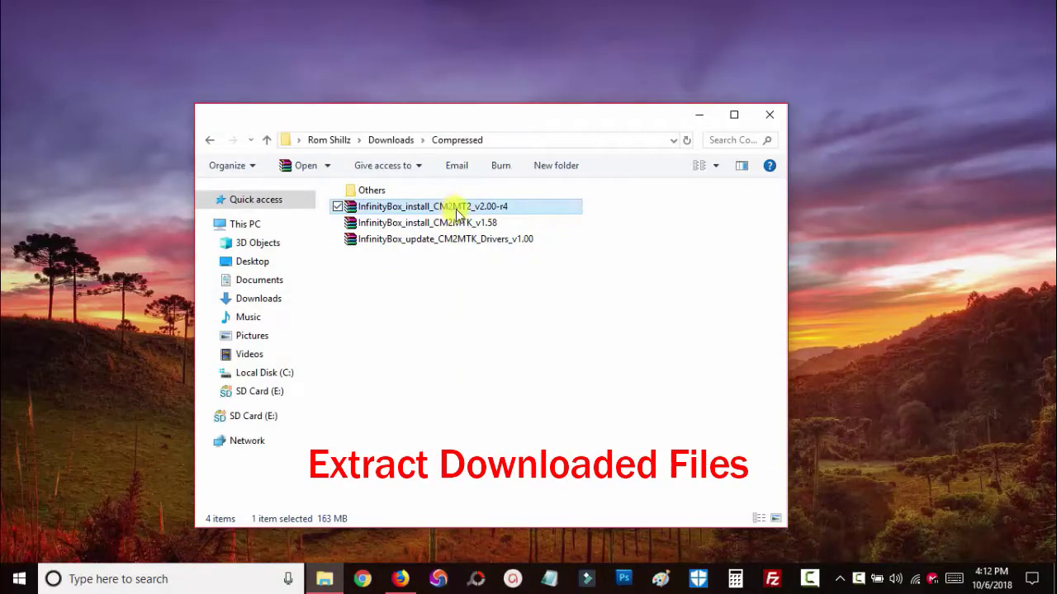
left_click(450, 222)
left_click(468, 239)
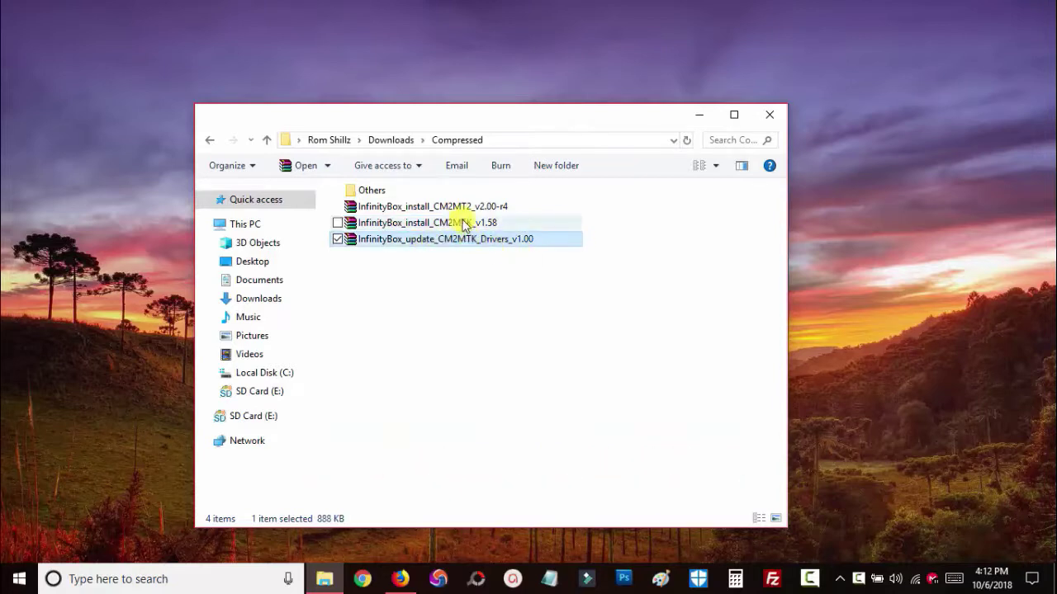
left_click(459, 225)
right_click(459, 225)
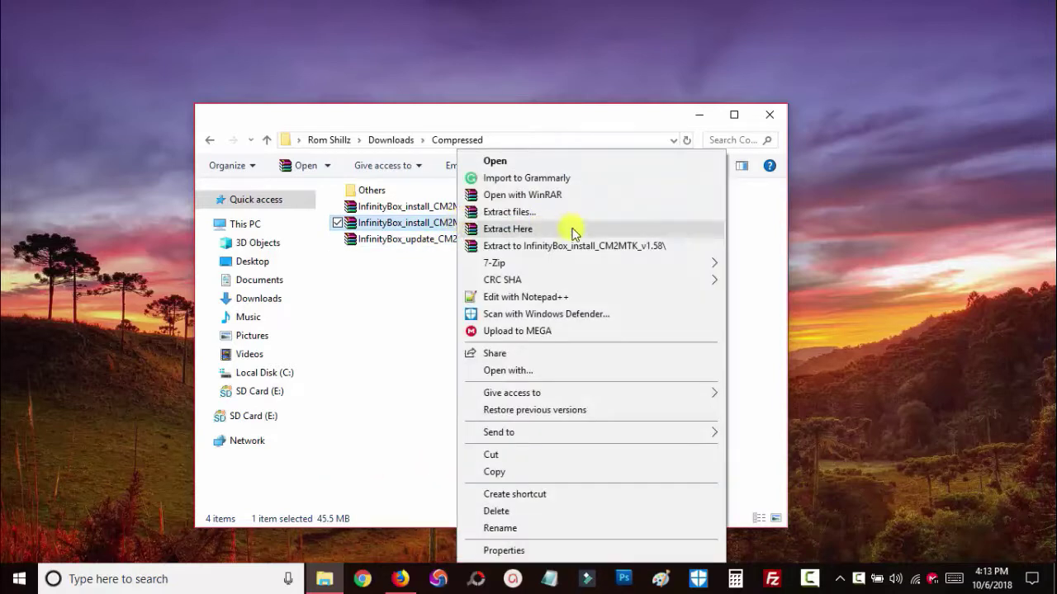
left_click(638, 246)
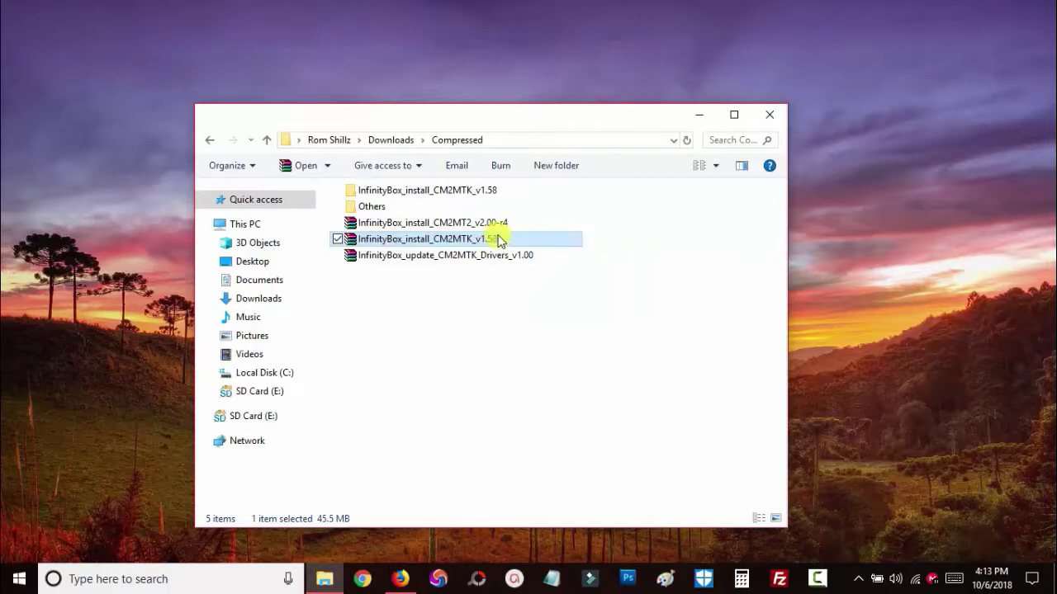
Step: Run the CM2MTK v1.58 installer from the extracted InfinityBox_install_CM2MTK_v1.58 folder as administrator
left_click(452, 190)
double_click(451, 190)
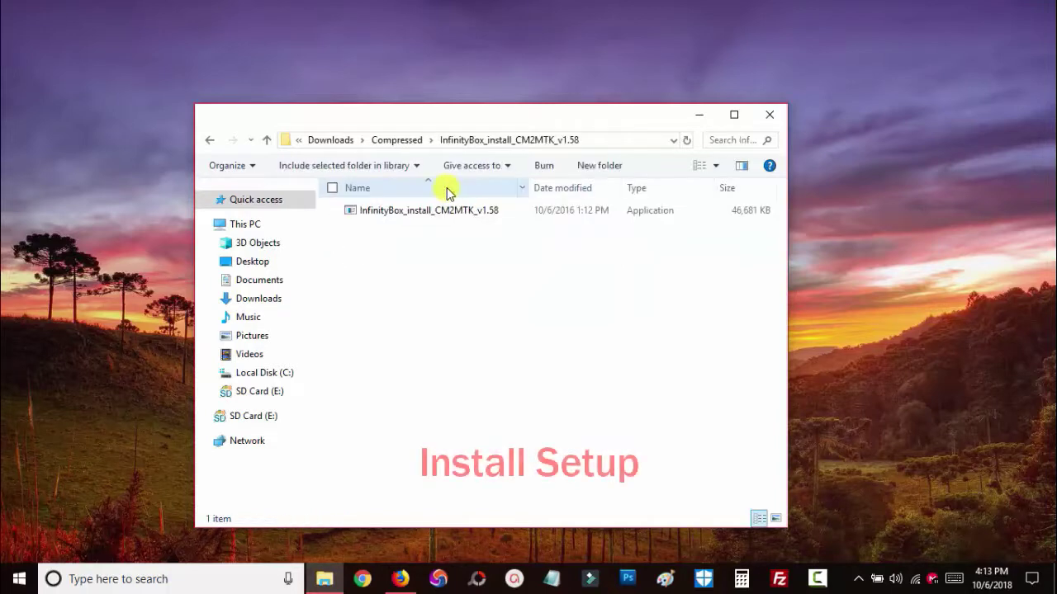
left_click(390, 213)
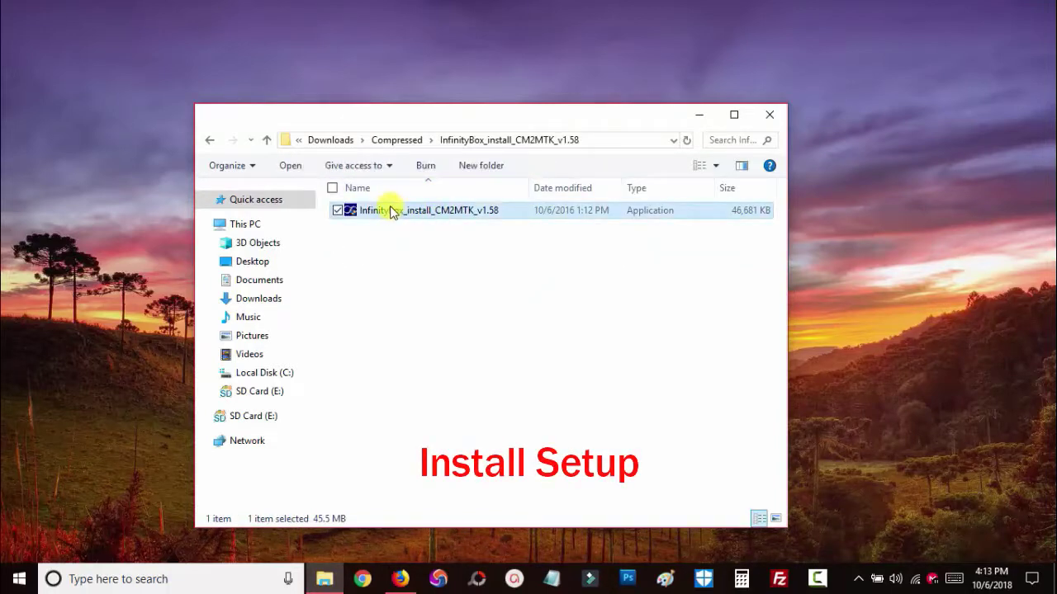
right_click(403, 212)
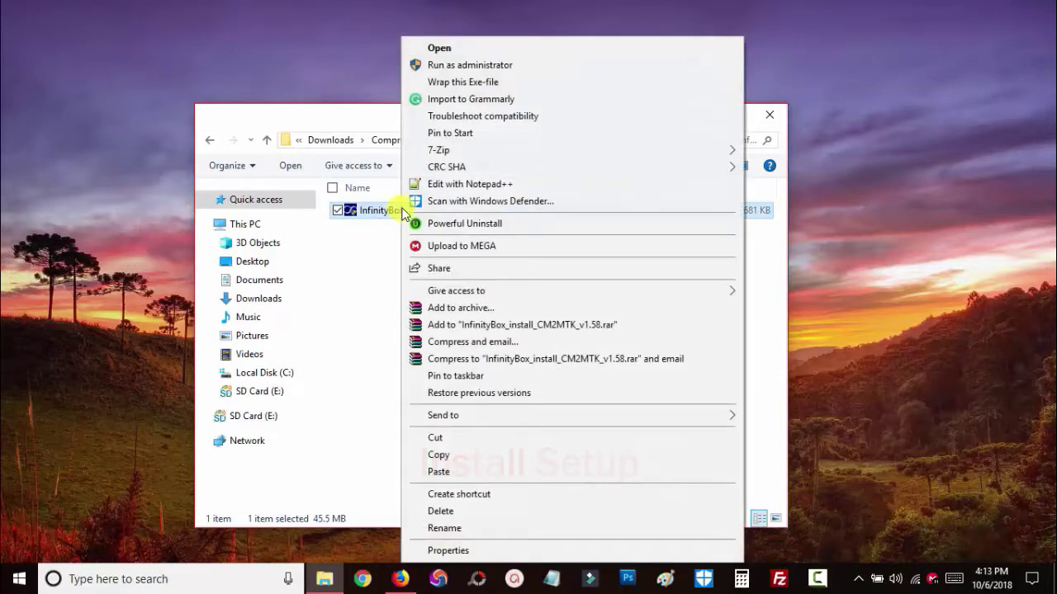
left_click(459, 66)
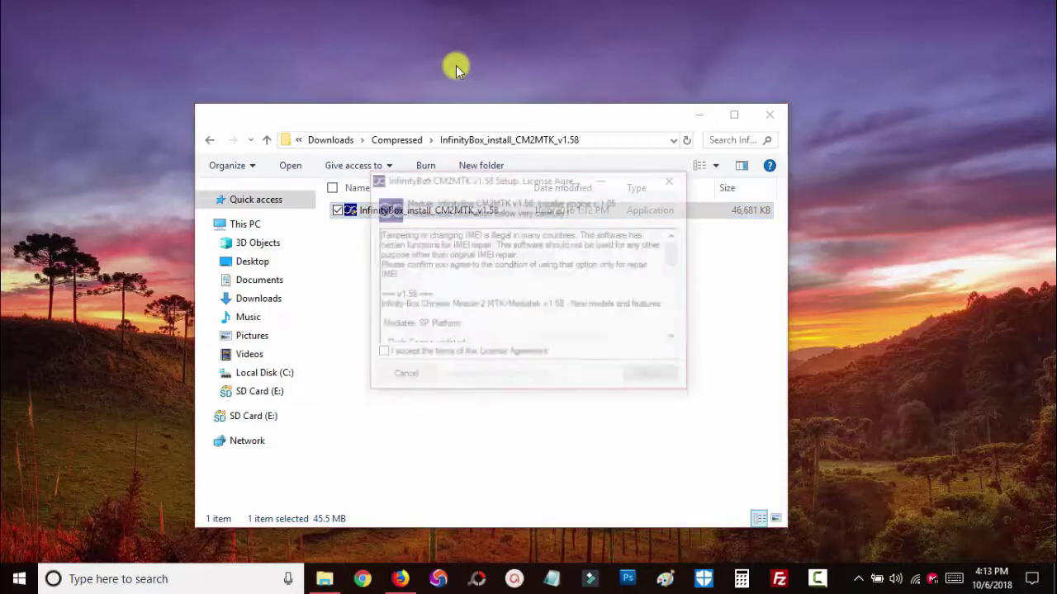
Step: Accept the license terms and install CM2MTK v1.58 with the default components into c:\InfinityBox\CM2MTK
left_click(385, 354)
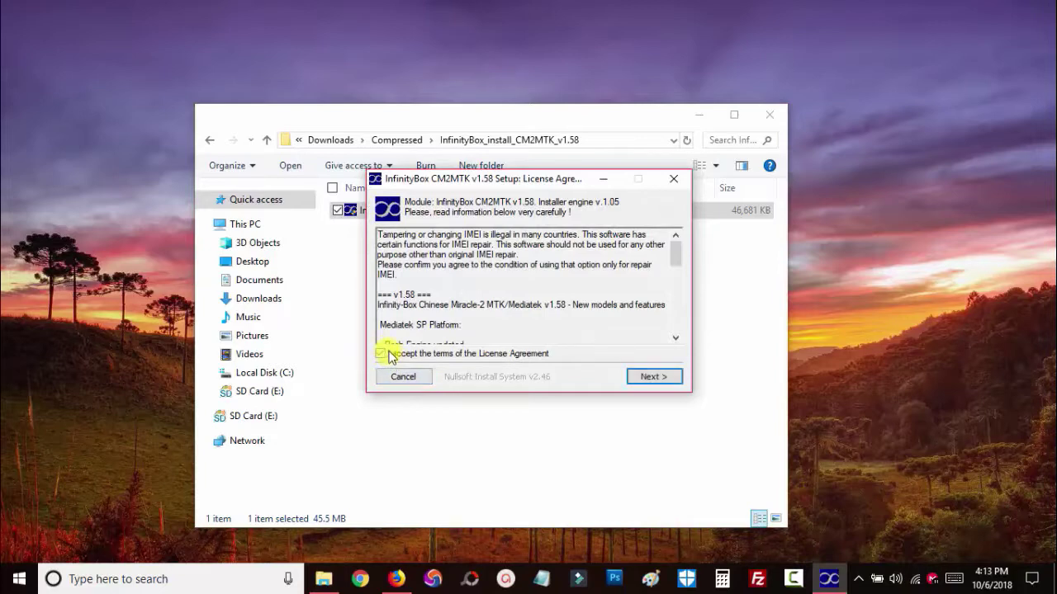
left_click(670, 378)
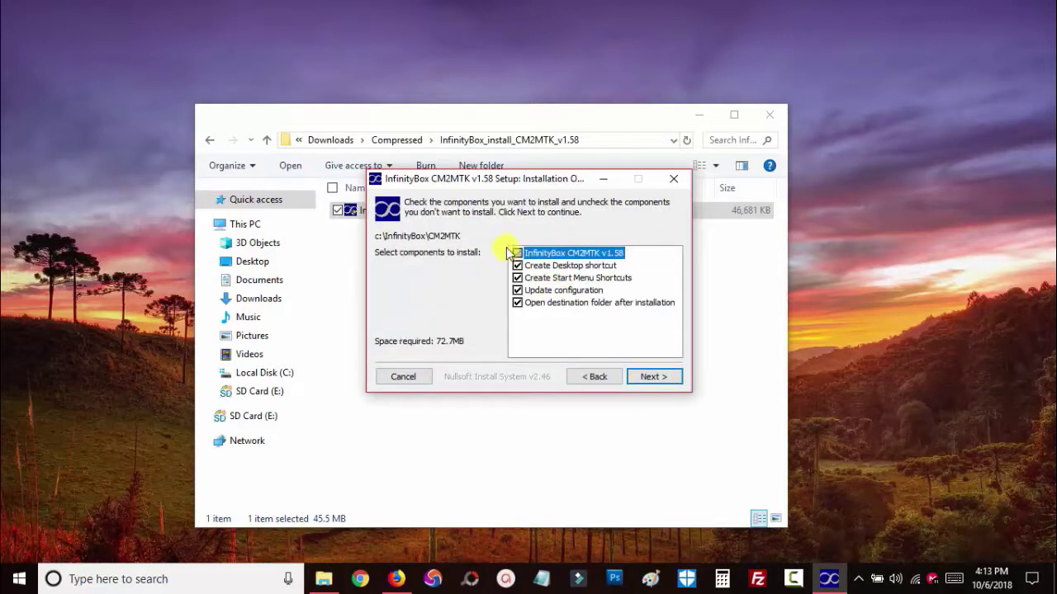
left_click(658, 378)
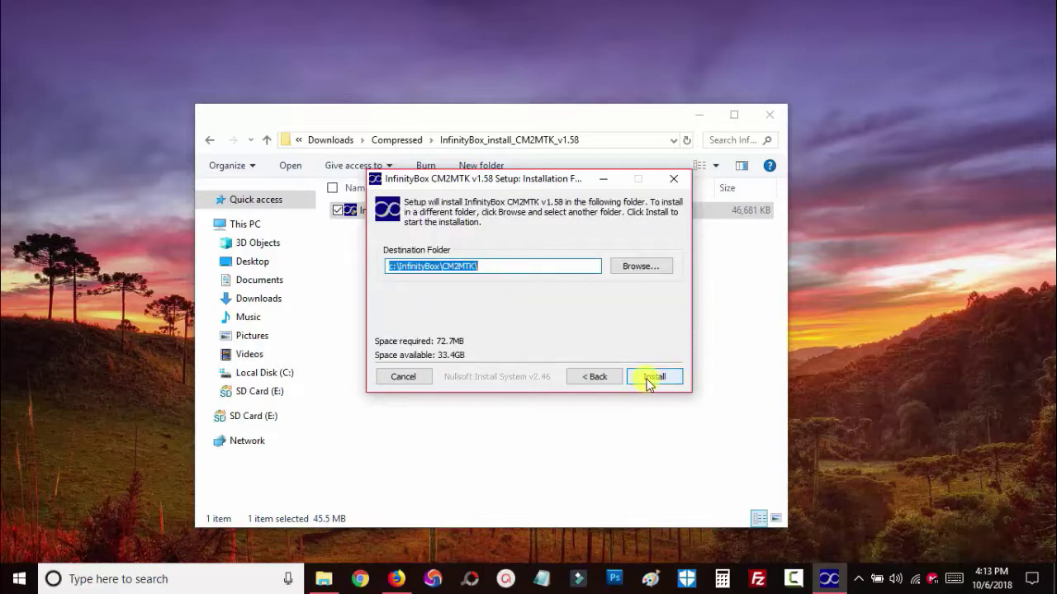
left_click(652, 377)
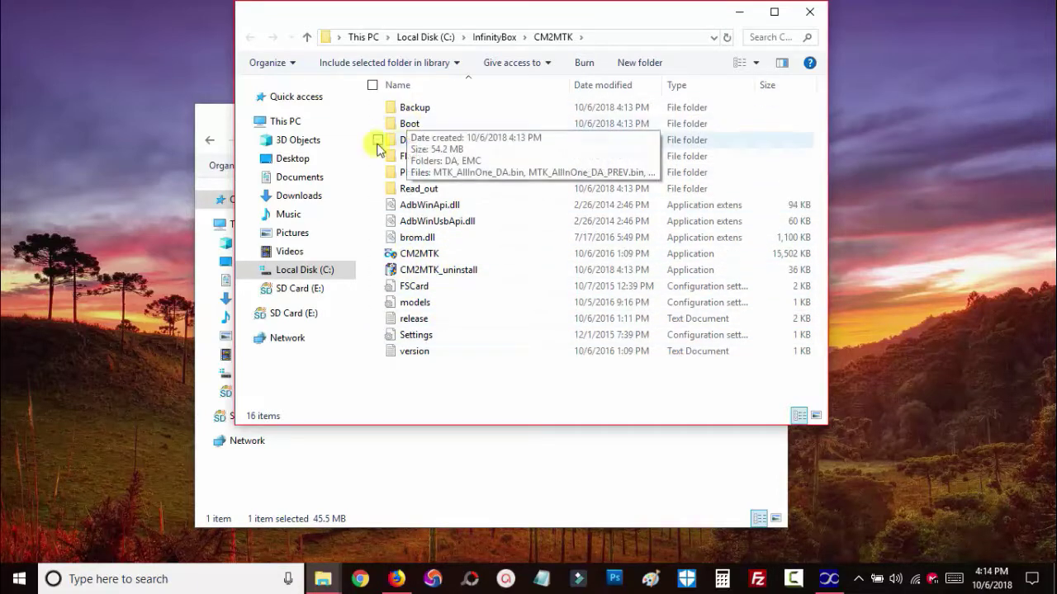
Step: Return to the Compressed downloads folder and extract the InfinityBox_update_CM2MTK_Drivers_v1.00 archive into its own folder
left_click(433, 255)
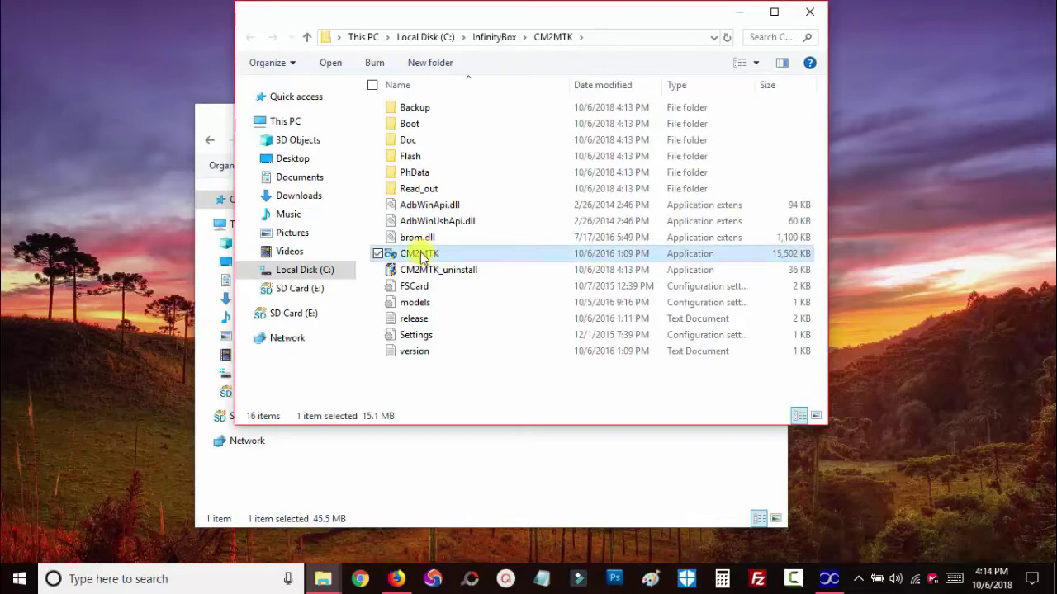
left_click(490, 492)
left_click(267, 141)
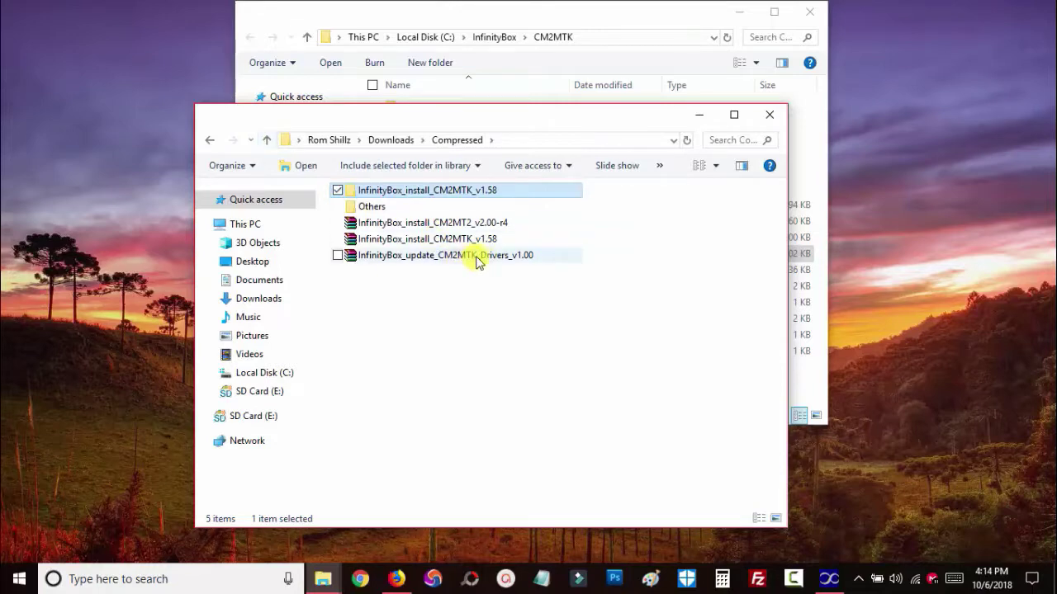
mouse_move(479, 256)
left_mouse_down()
mouse_move(463, 260)
mouse_move(481, 263)
left_mouse_up()
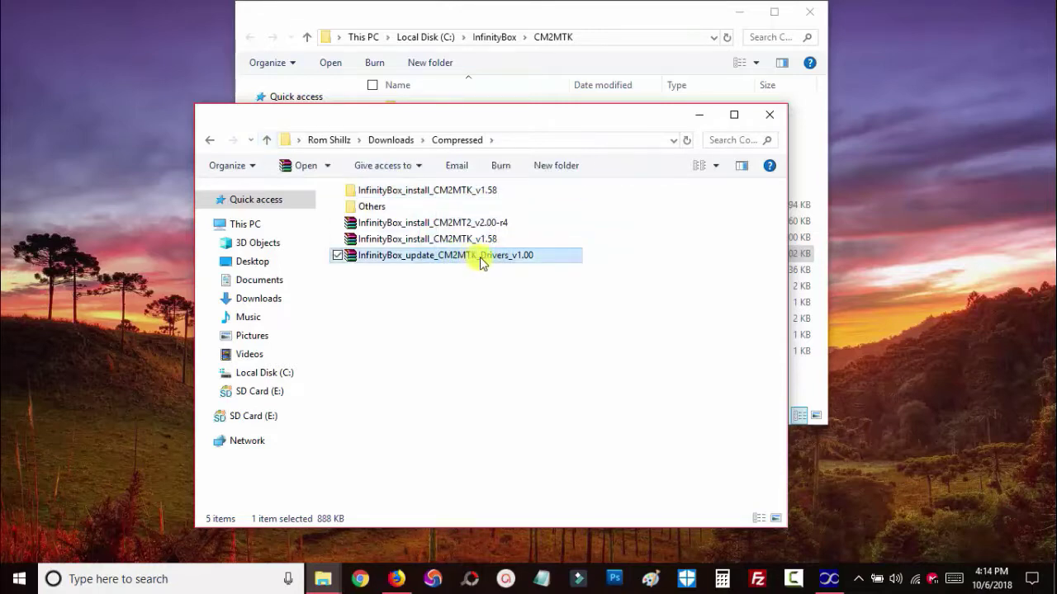
right_click(482, 263)
left_click(675, 249)
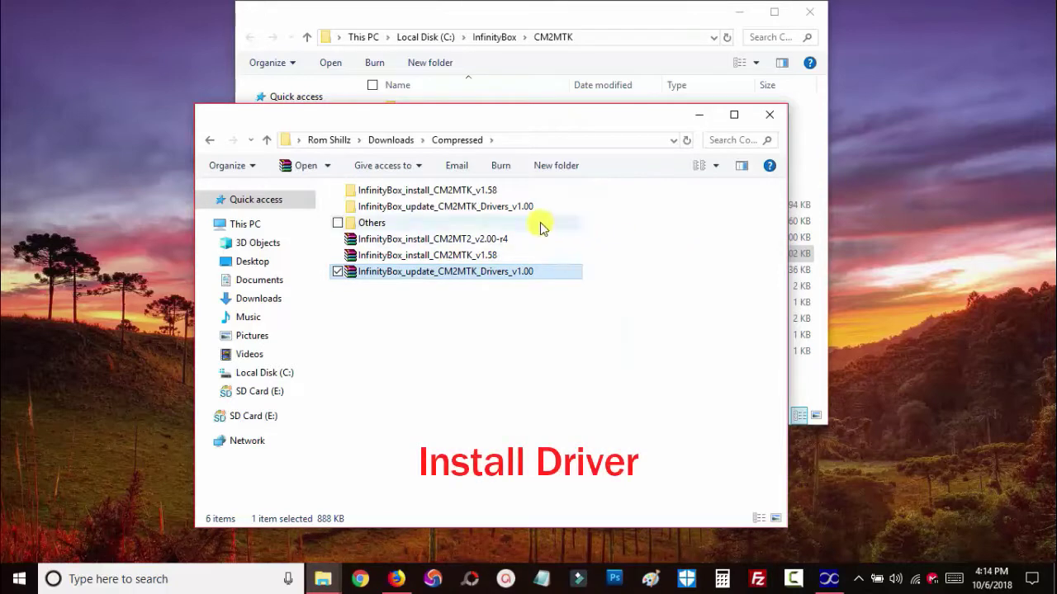
Step: Run the driver installer from the extracted InfinityBox_update_CM2MTK_Drivers_v1.00 folder as administrator
left_click(495, 208)
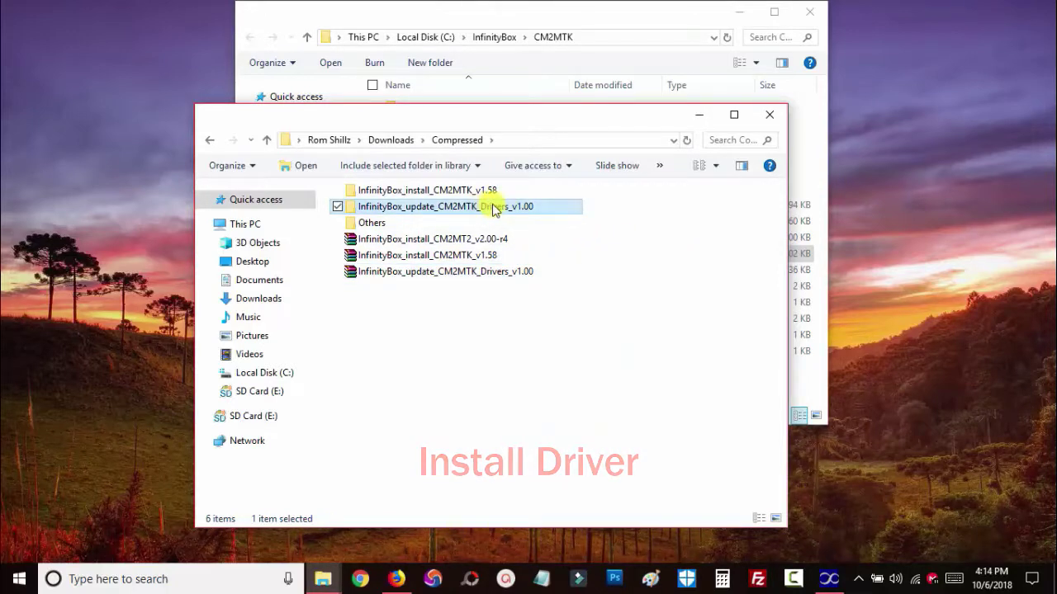
double_click(494, 208)
left_click(429, 214)
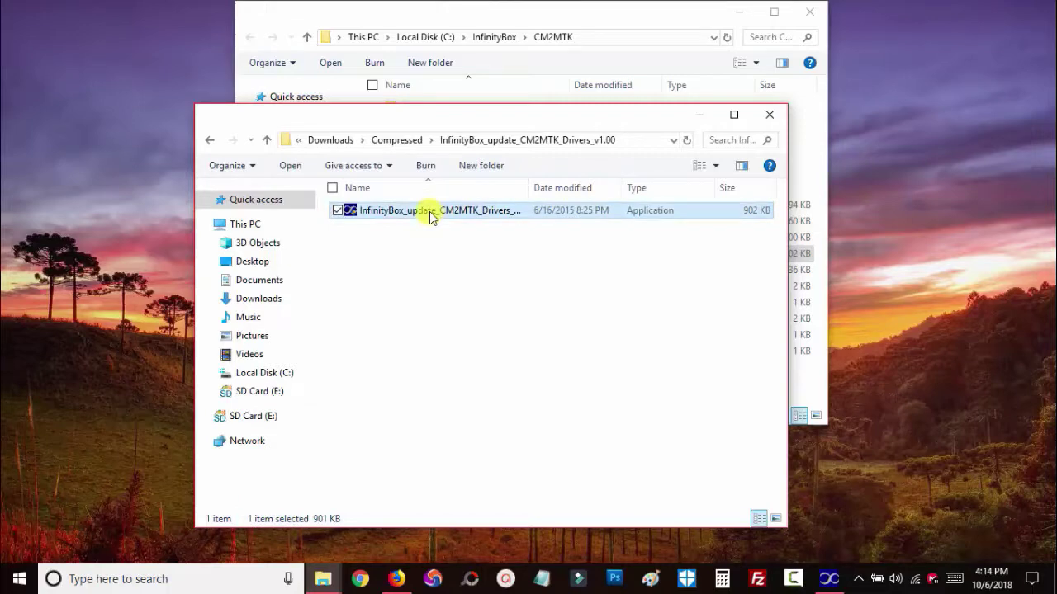
right_click(431, 216)
left_click(487, 73)
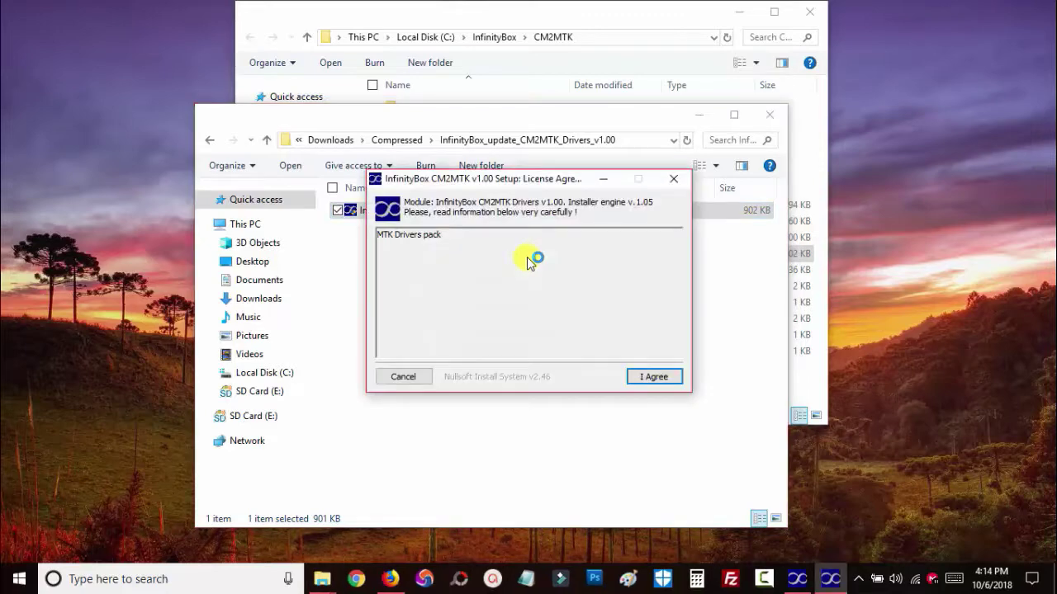
Step: Agree to the license and install the CM2MTK Drivers v1.00 with the default components into c:\InfinityBox\CM2MTK
left_click(650, 377)
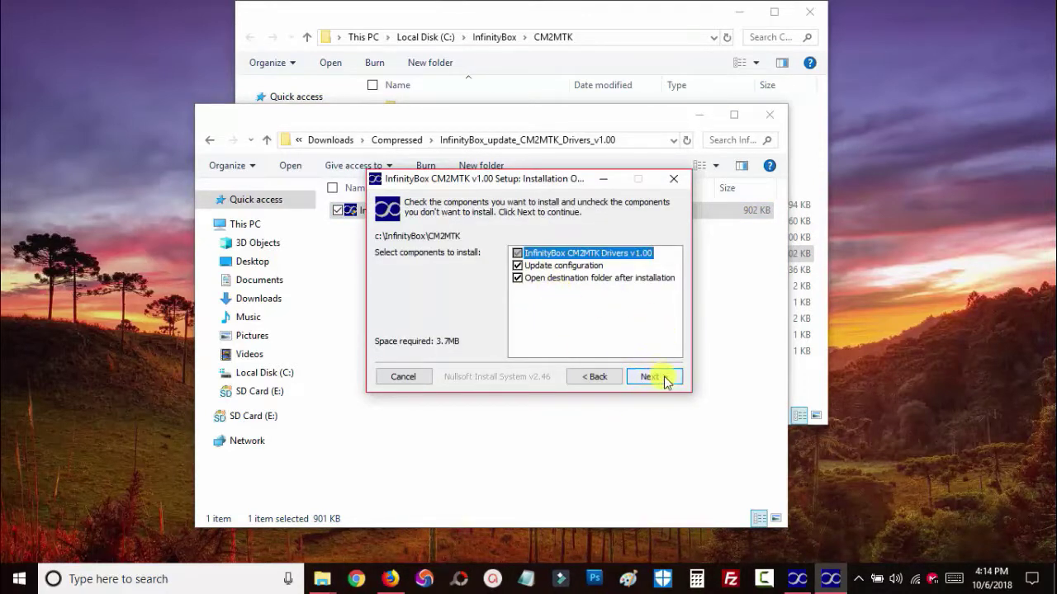
left_click(664, 376)
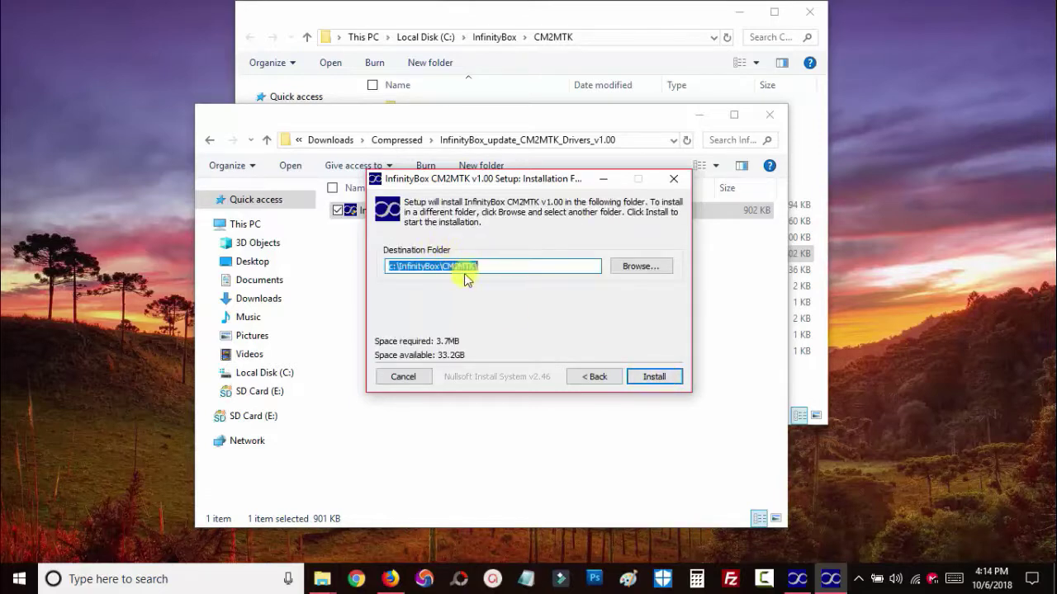
left_click(645, 377)
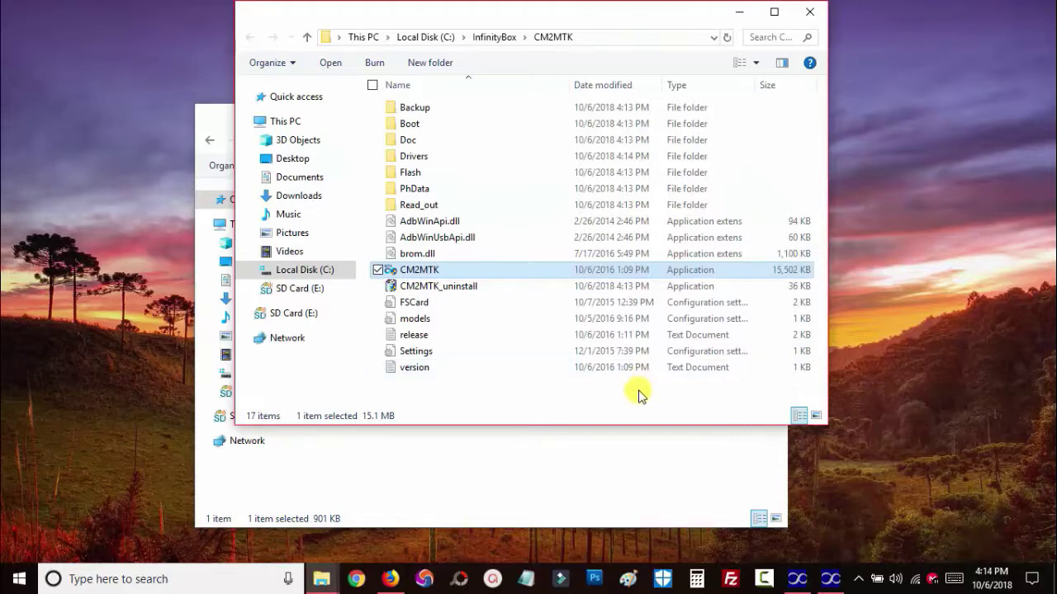
Step: Close the extracted drivers folder window and move the CM2MTK installation folder window toward the middle of the desktop
left_click(613, 396)
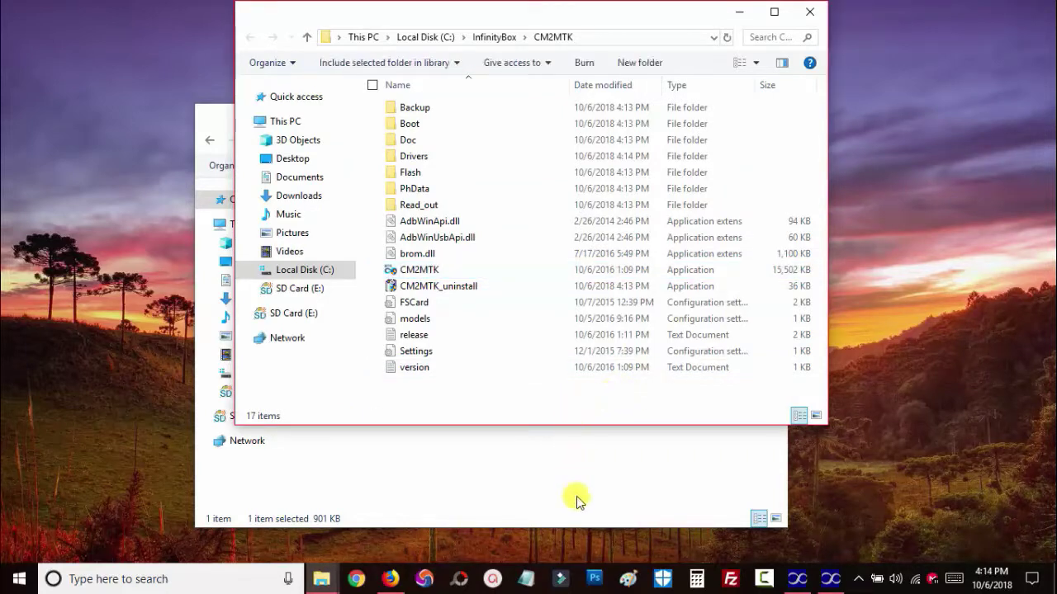
left_click(575, 500)
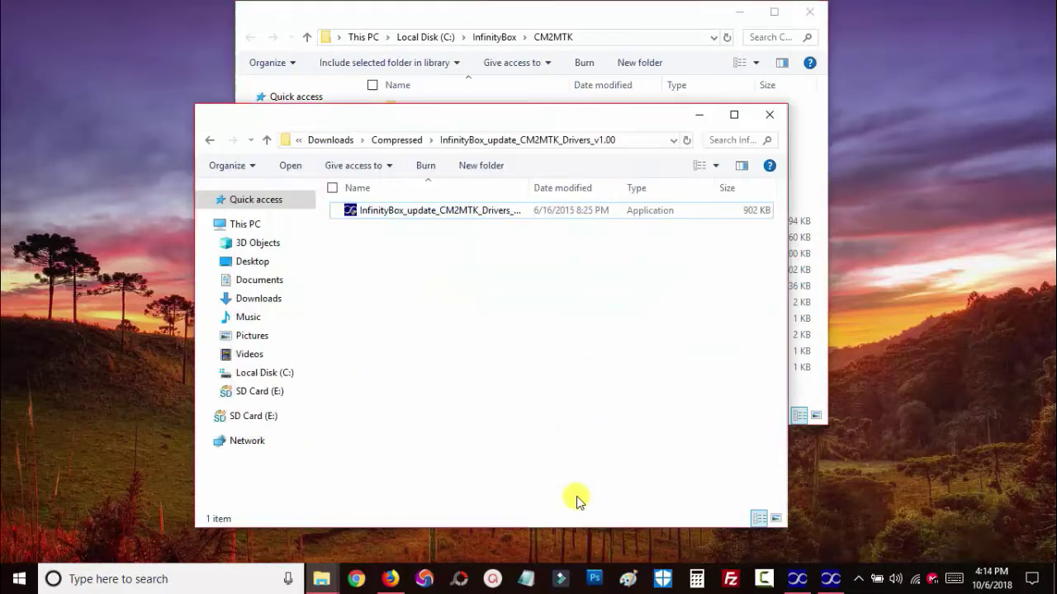
left_click(768, 114)
left_click_drag(652, 16, 674, 71)
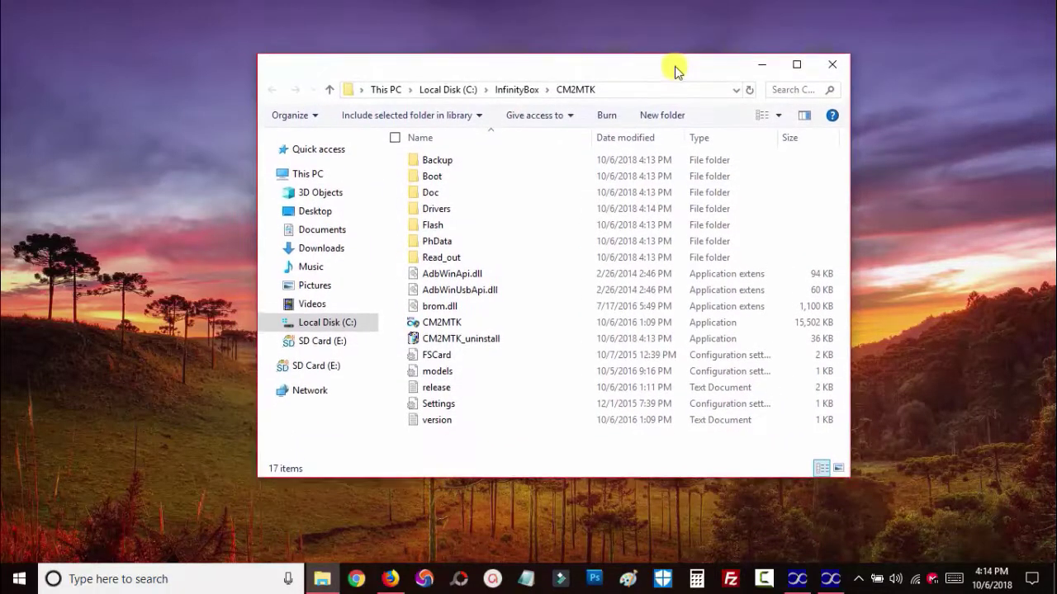
Step: Close the completed setup windows of both CM2MTK v1.58 and the CM2MTK v1.00 drivers
left_click(462, 329)
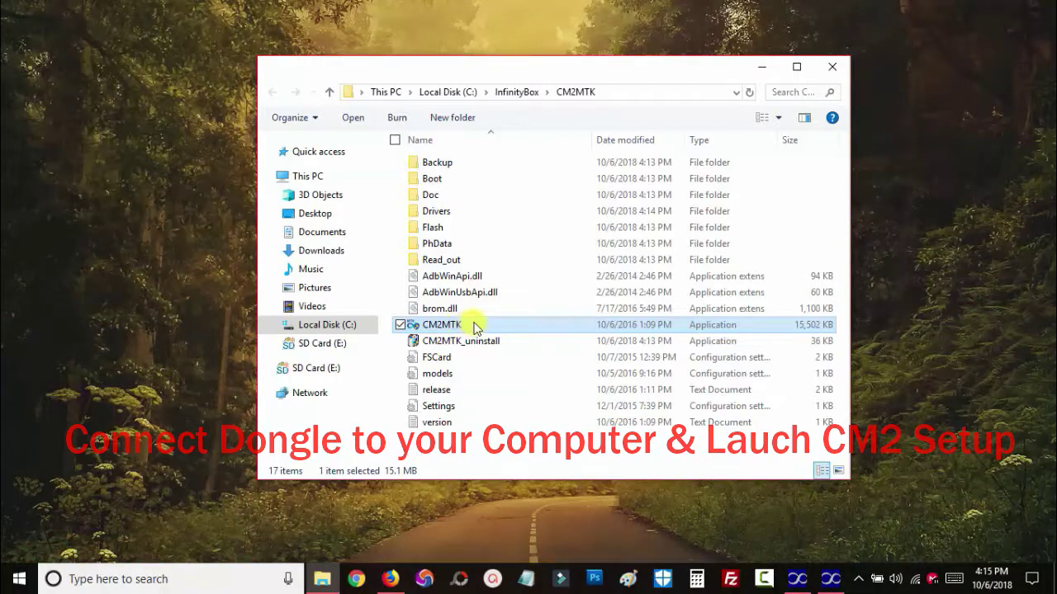
mouse_move(830, 582)
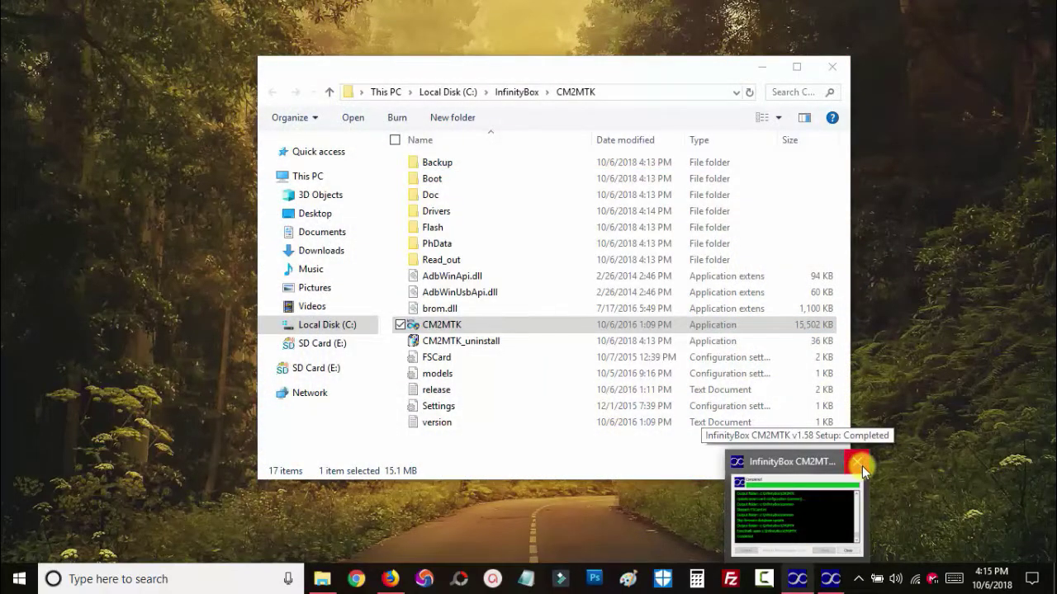
left_click(802, 490)
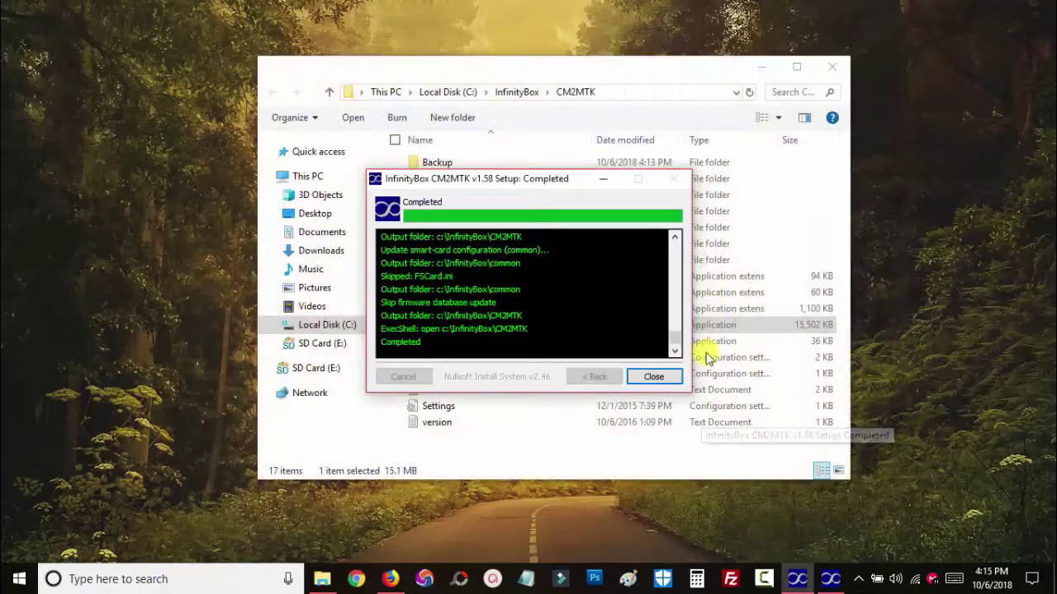
left_click(653, 377)
left_click(828, 582)
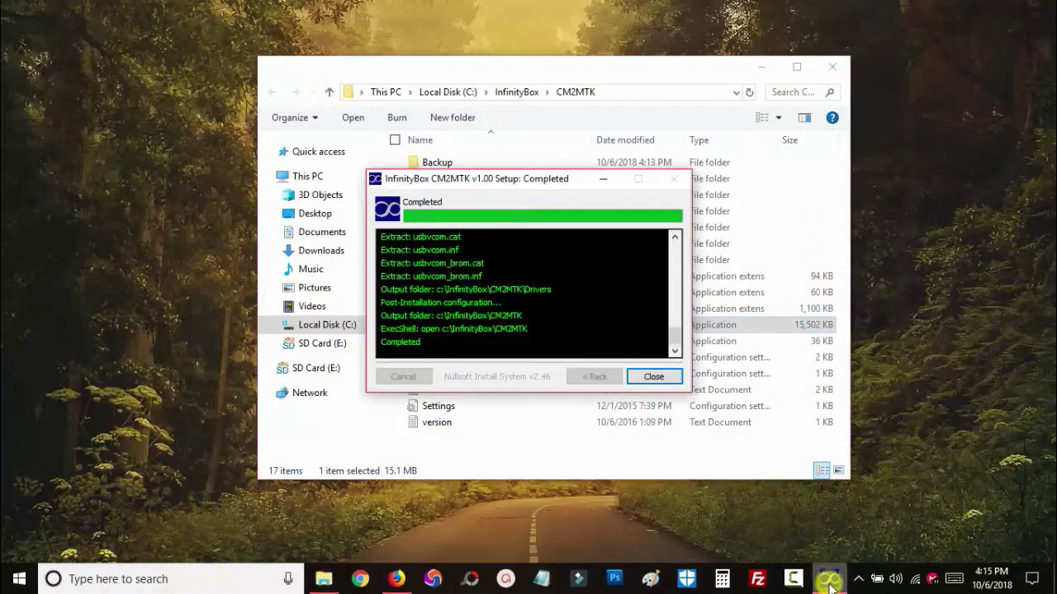
left_click(653, 377)
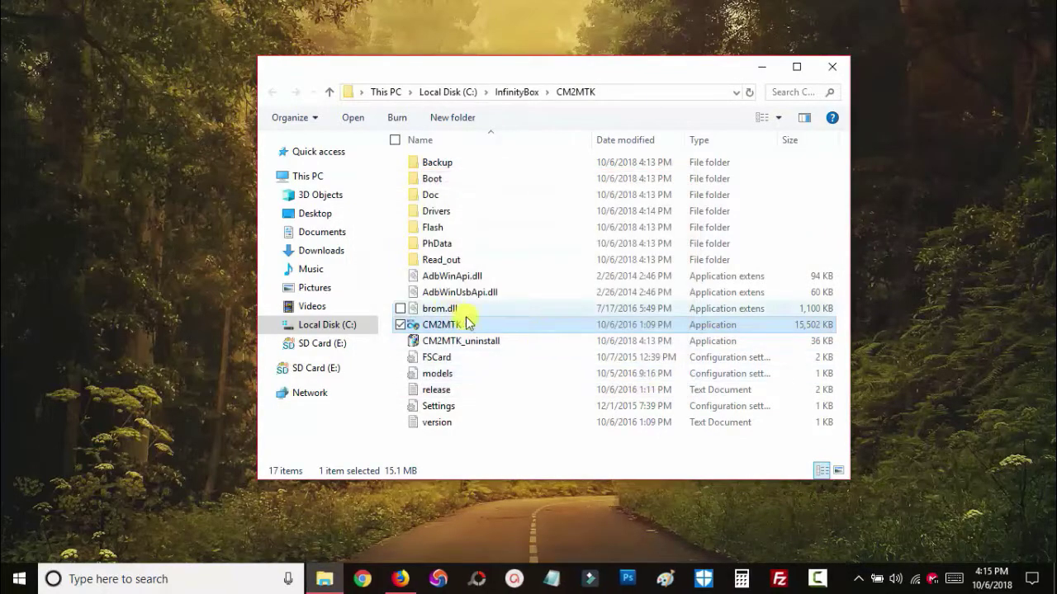
Step: Launch the CM2MTK application from the c:\InfinityBox\CM2MTK folder
left_click(446, 324)
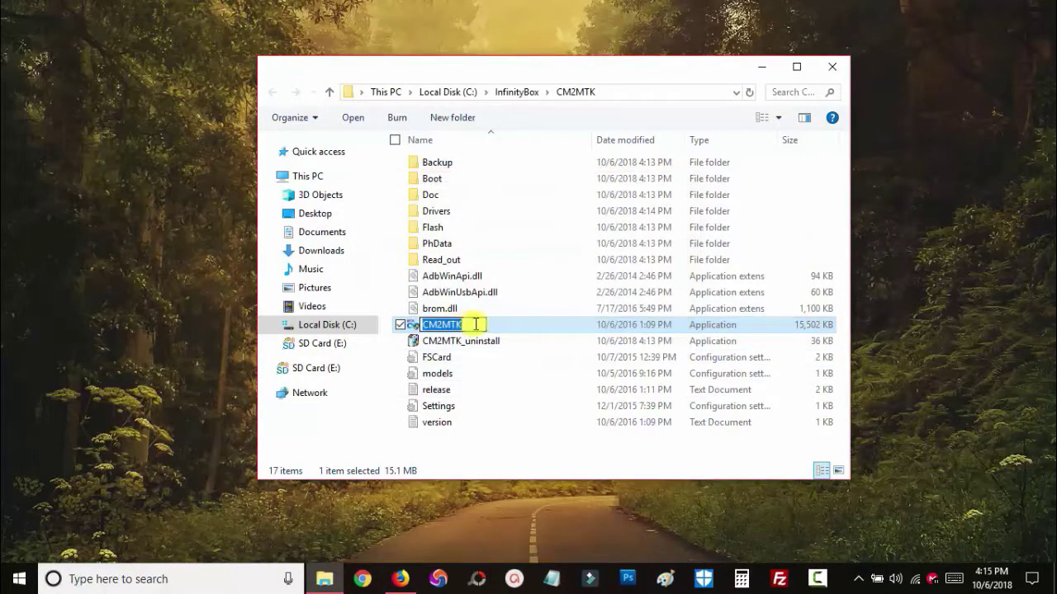
left_click(509, 324)
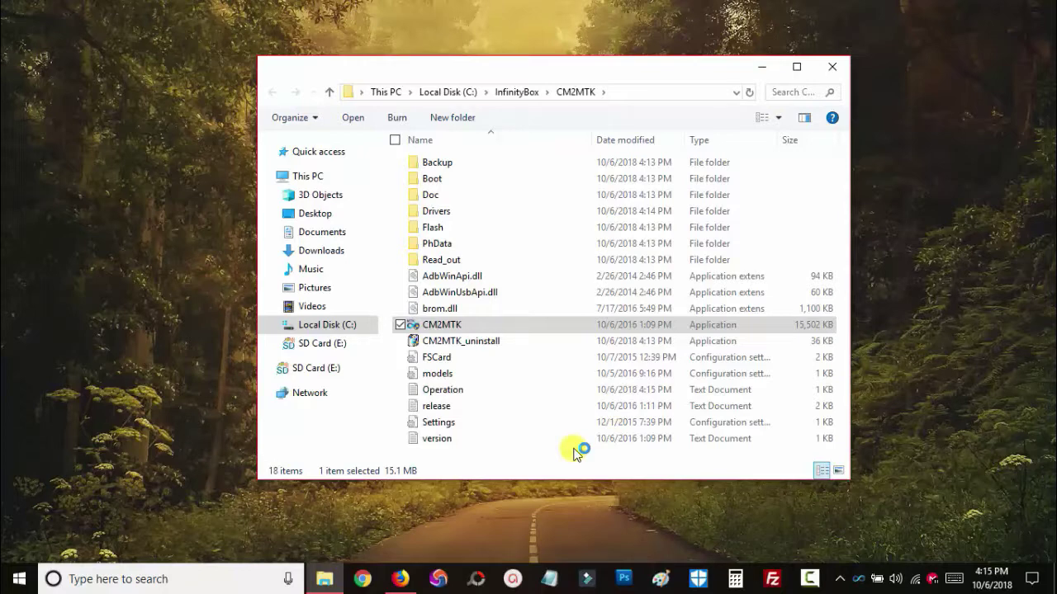
Step: Minimize the CM2MTK installation folder window and bring the Chinese Miracle II MTK module window into focus
left_click(761, 68)
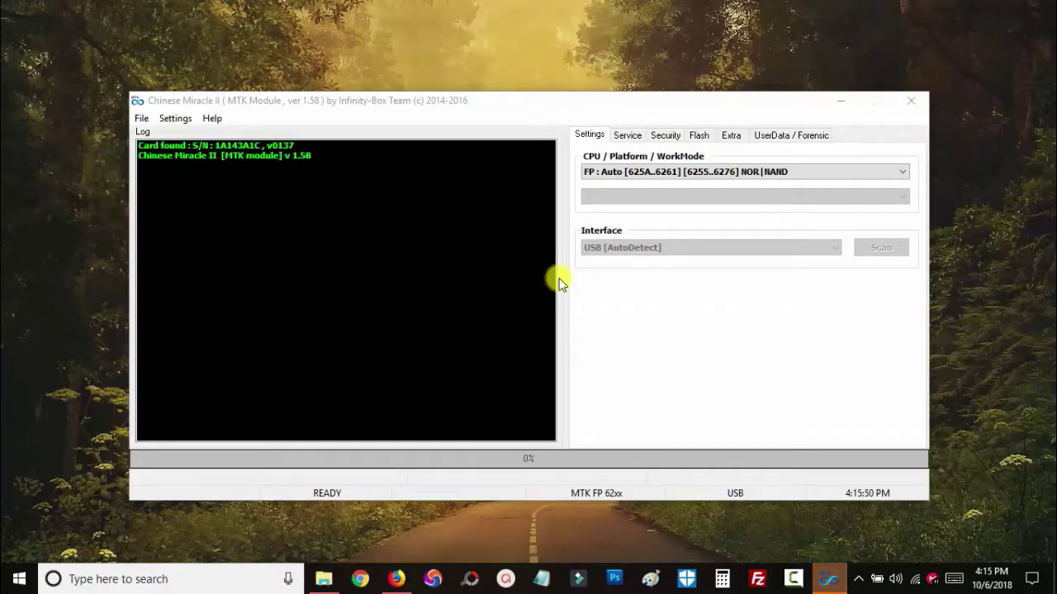
mouse_move(834, 582)
left_click(835, 583)
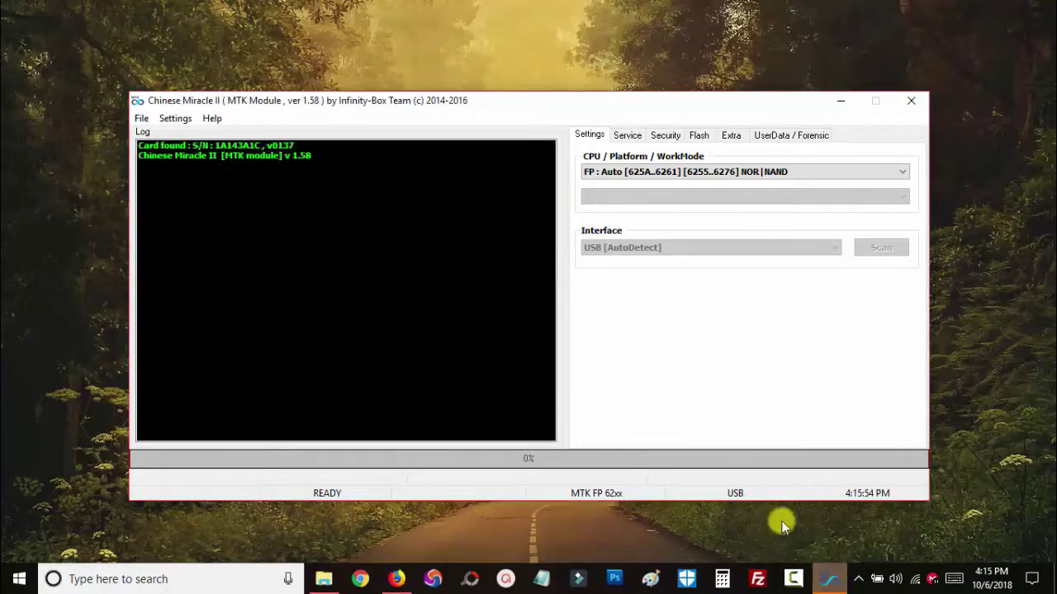
Step: Examine the MTK module's Service, Security, Flash, Extra and UserData / Forensic functions, and return to its CPU / Platform settings
left_click(142, 122)
left_click(170, 119)
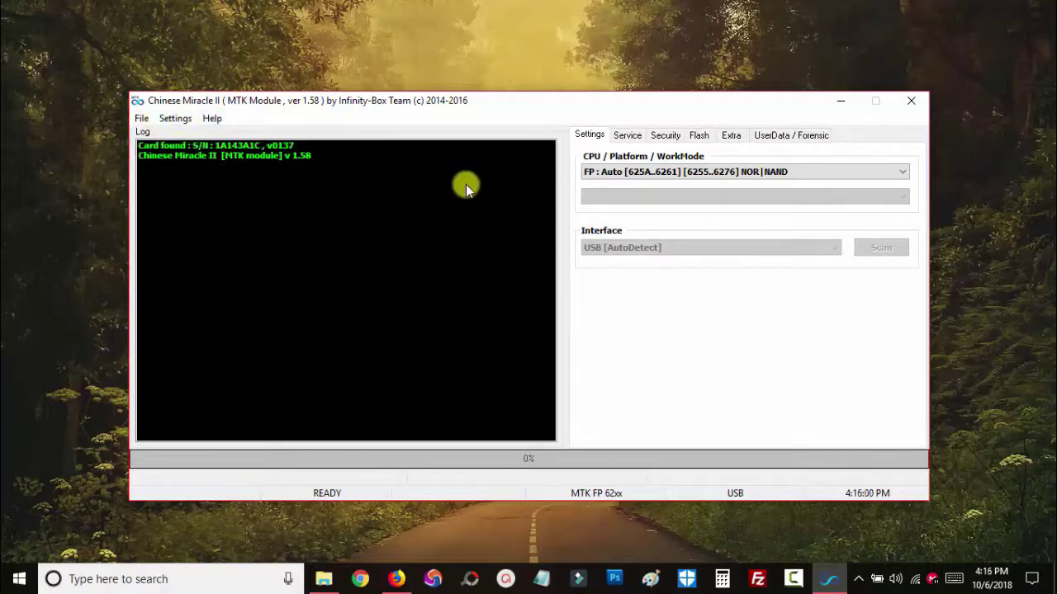
left_click(626, 136)
left_click(665, 136)
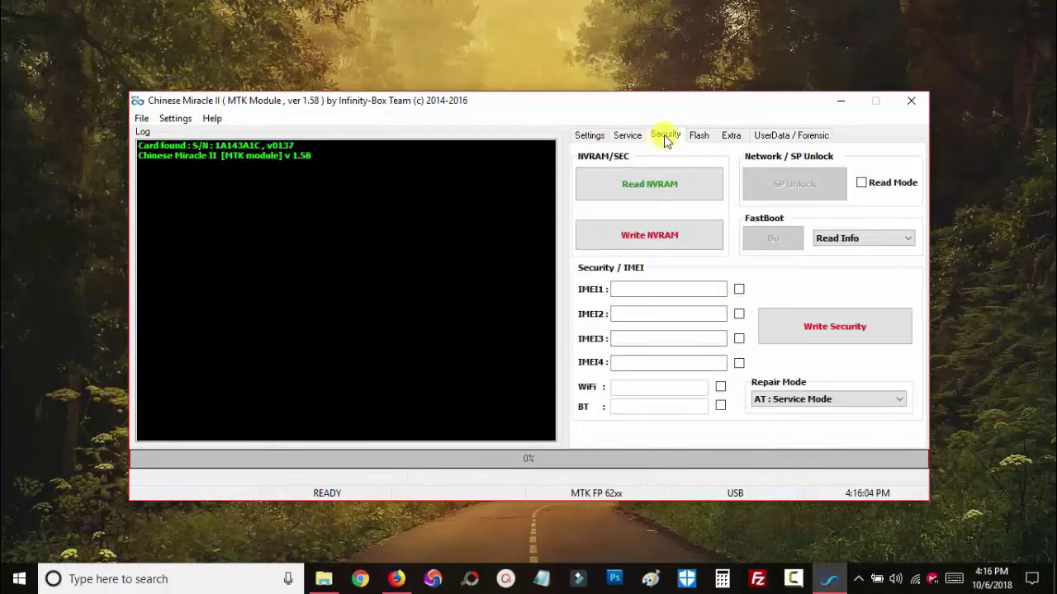
left_click(700, 137)
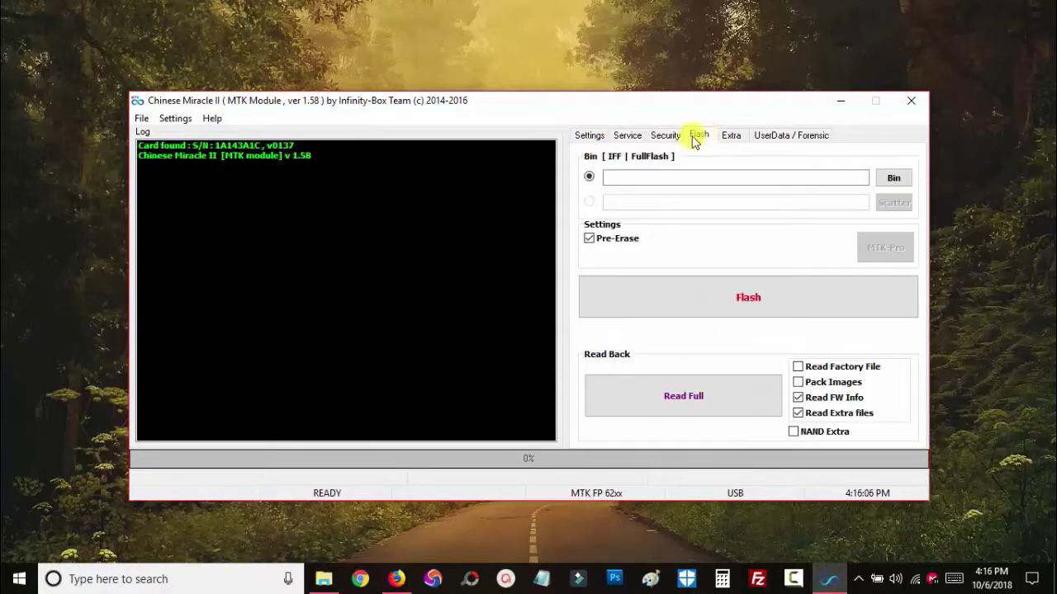
left_click(732, 140)
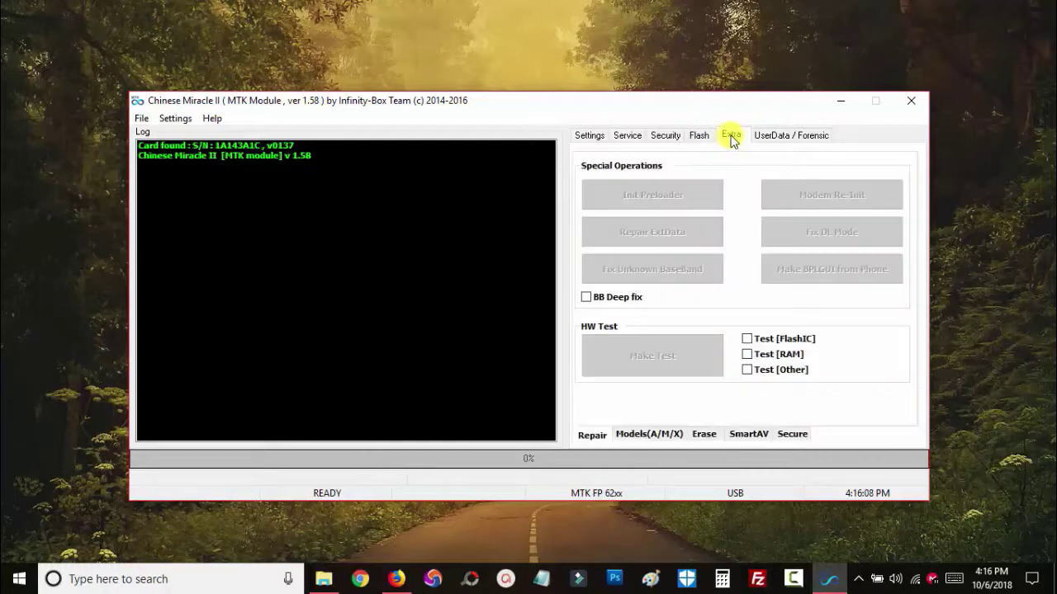
left_click(768, 141)
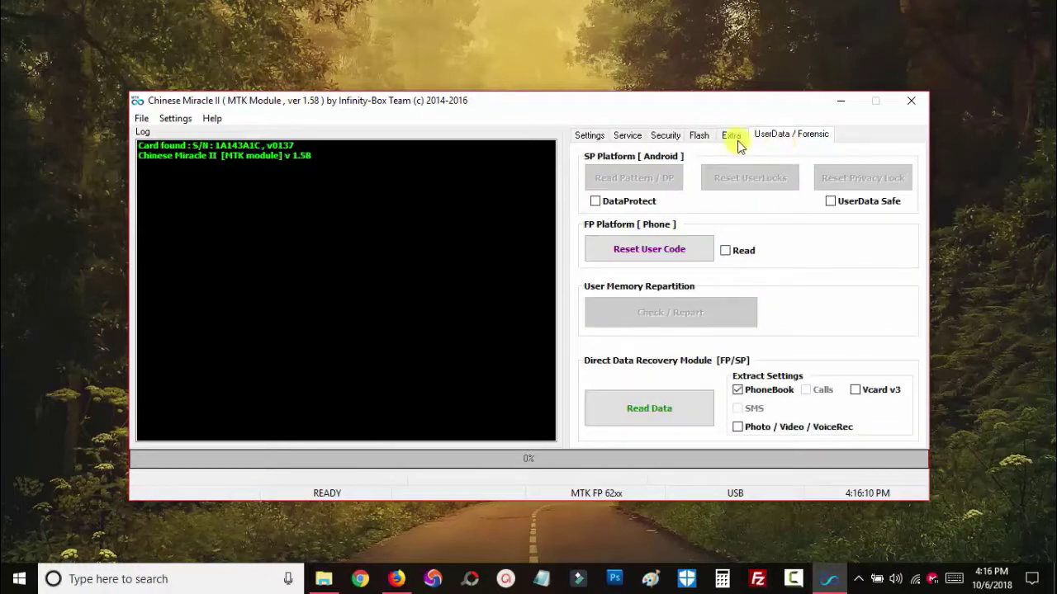
left_click(588, 136)
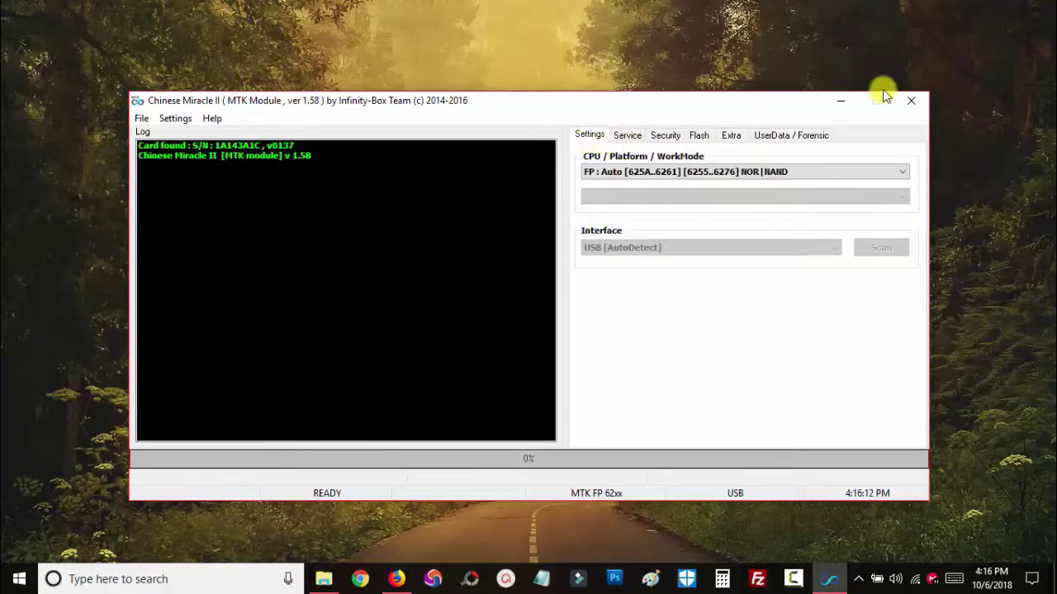